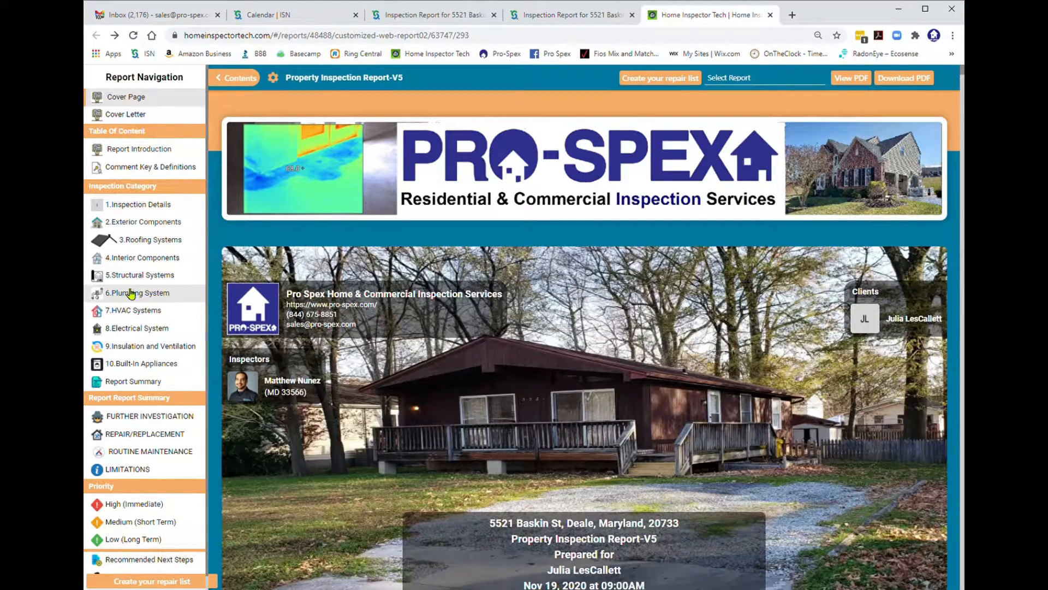
Step: Look through the report's Plumbing System section, Repair/Replacement summary and High (Immediate) items, and return to the cover page
left_click(131, 294)
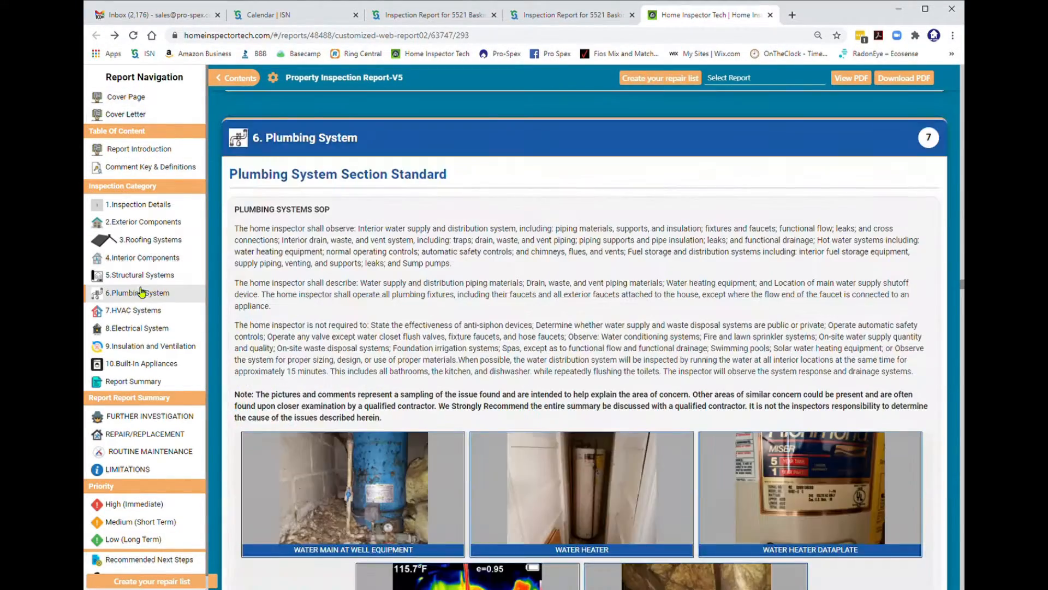
left_click(141, 435)
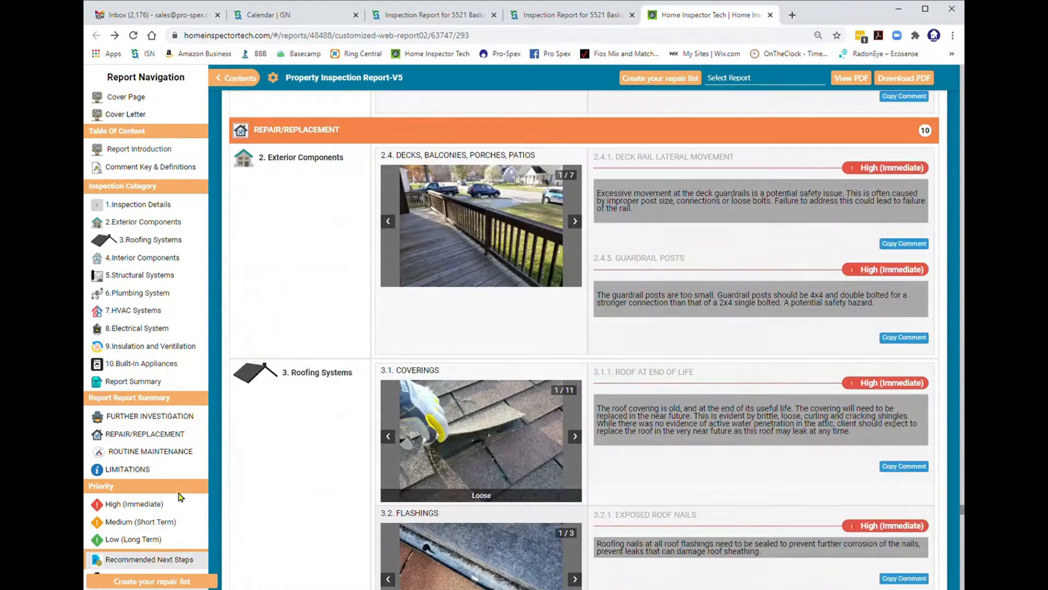
left_click(134, 503)
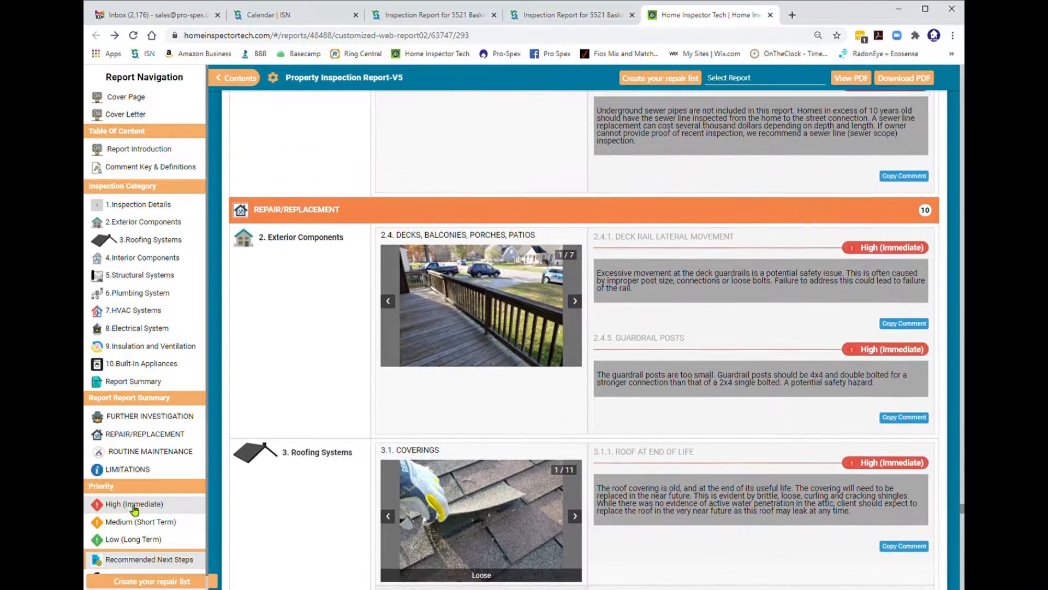
scroll(557, 449, "up", 5)
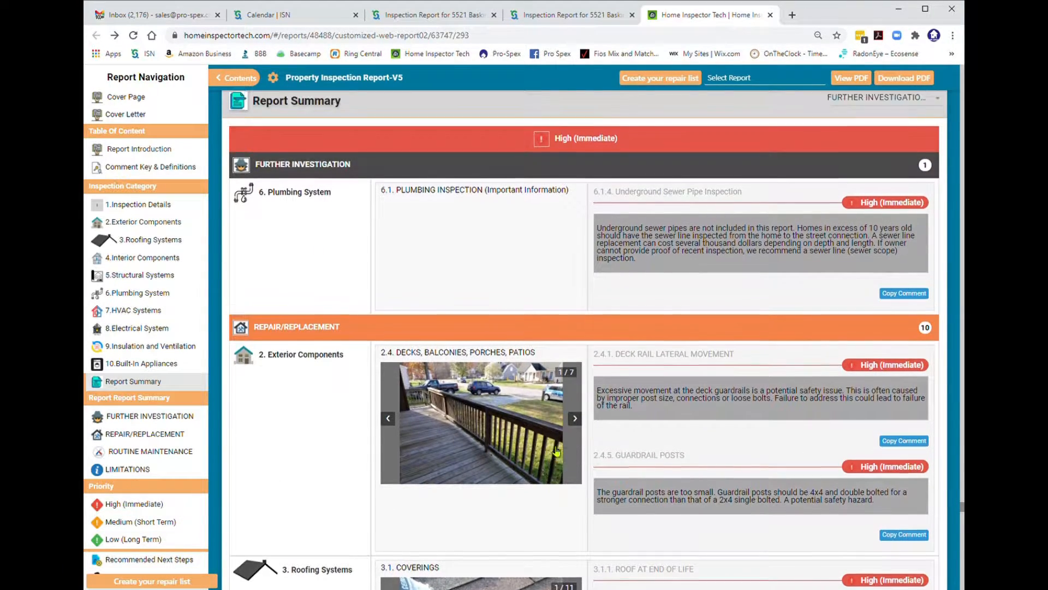
scroll(557, 449, "up", 3)
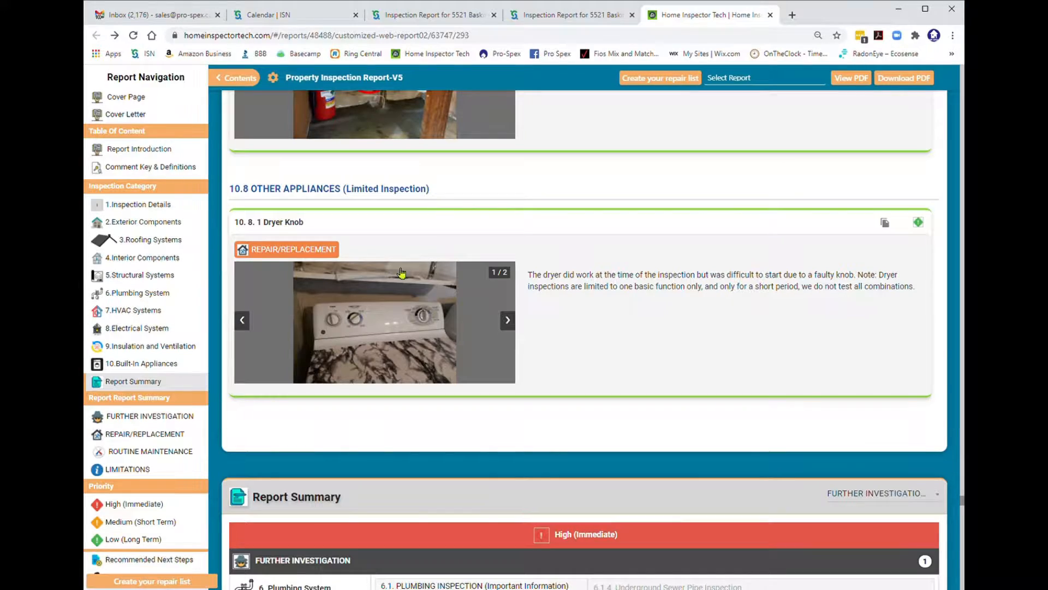
left_click(126, 97)
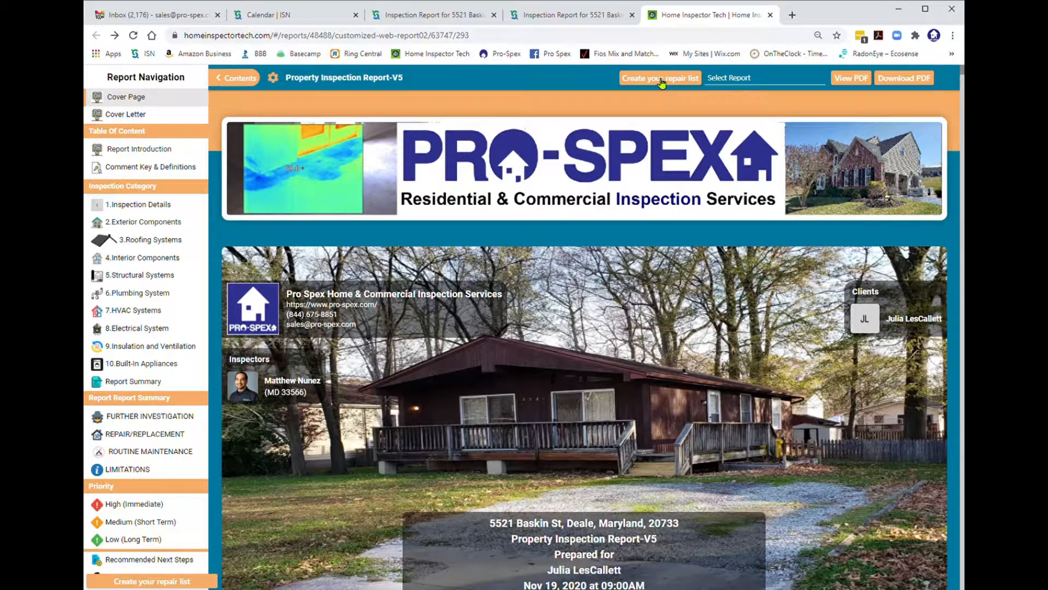
Step: Open the repair list for this inspection report and review its items and the priority and summary filters
left_click(662, 81)
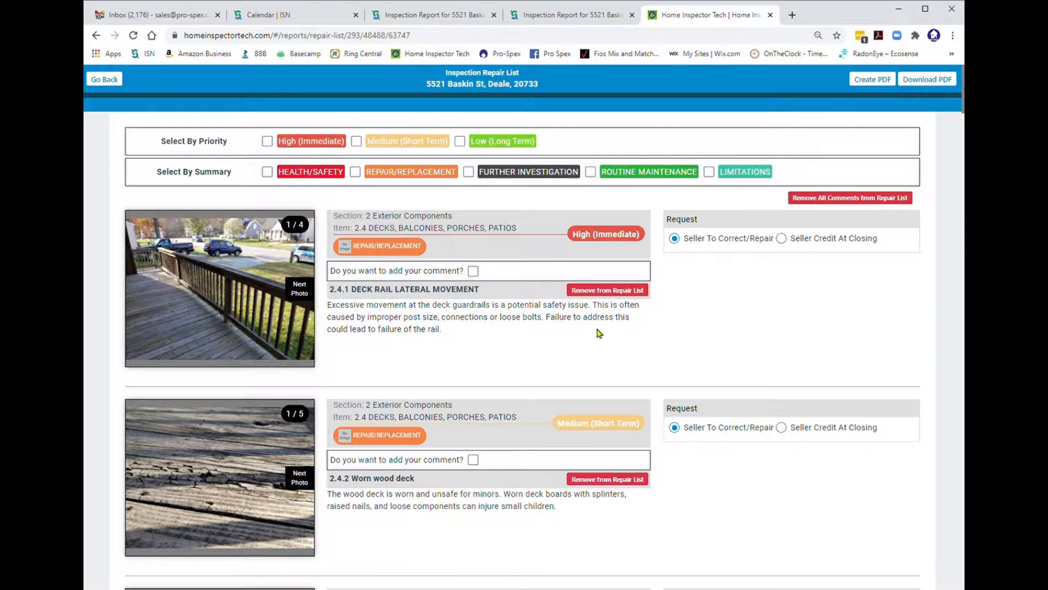
scroll(601, 331, "down", 15)
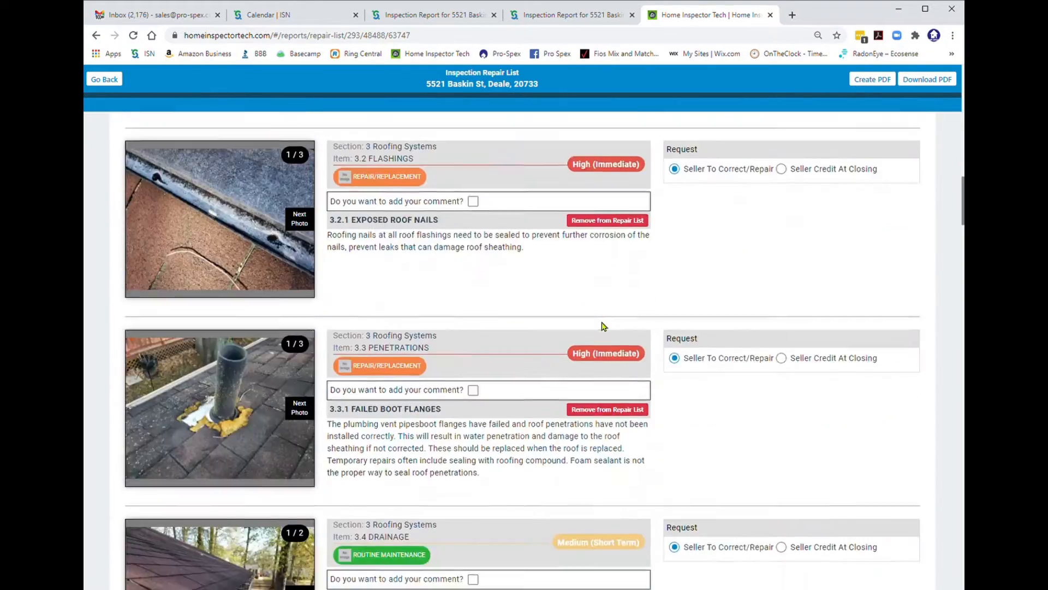
scroll(604, 326, "up", 15)
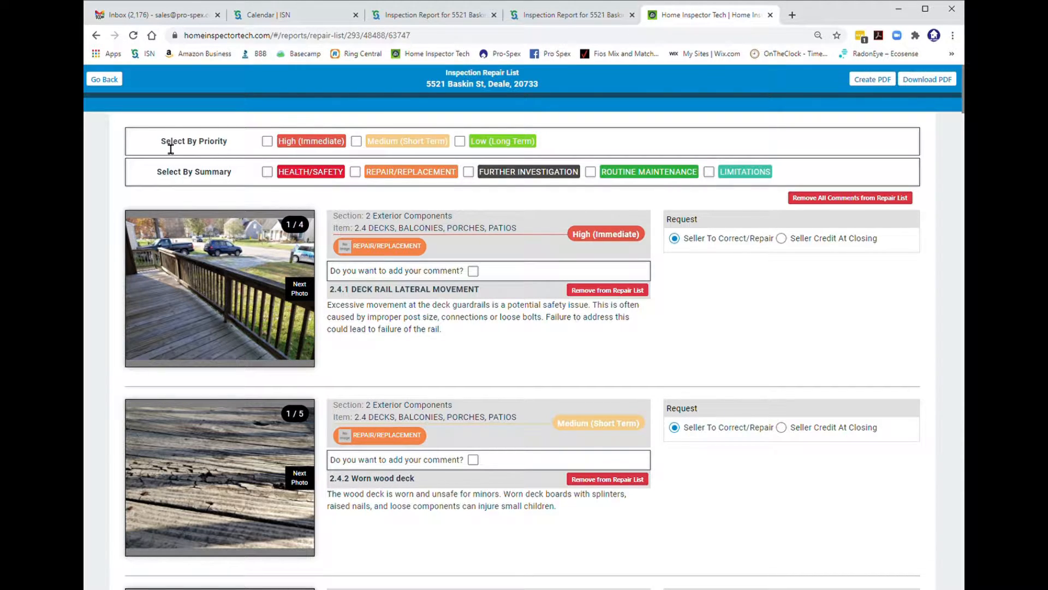
left_click_drag(171, 147, 236, 146)
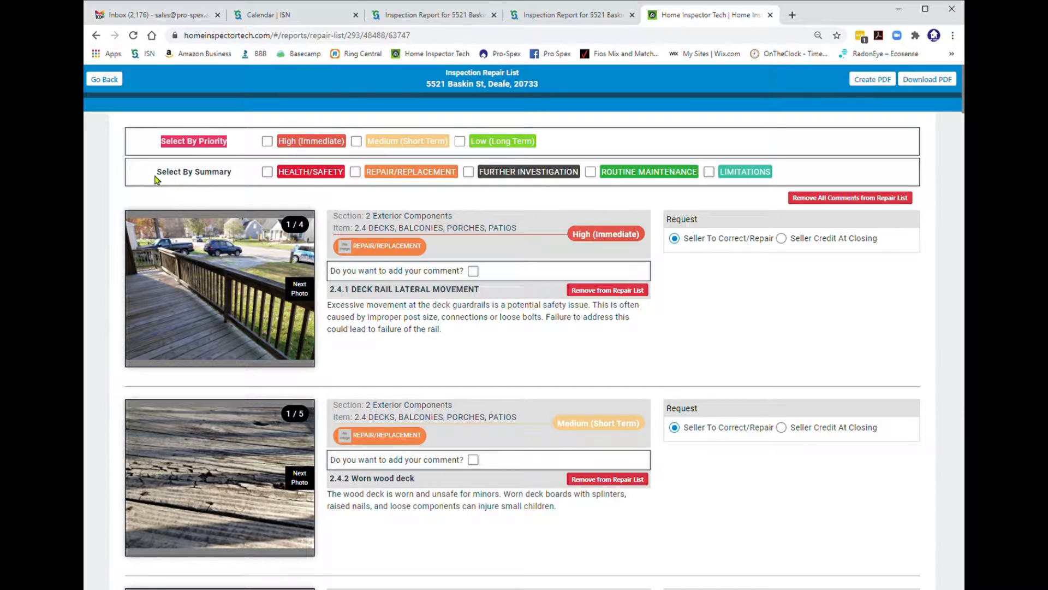
left_click_drag(156, 174, 241, 179)
left_click(422, 210)
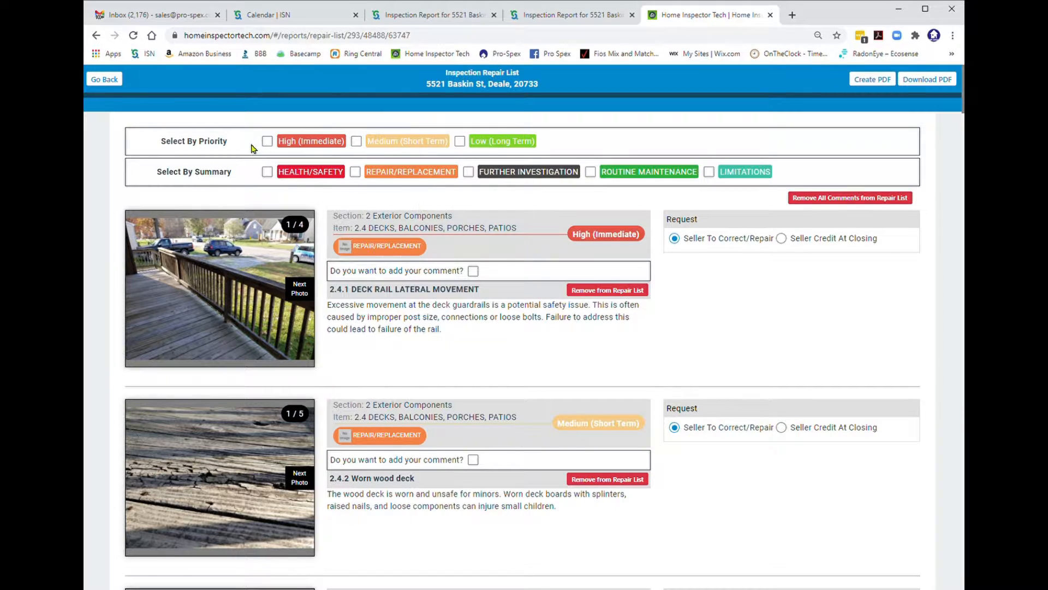
Step: Filter the repair list to High and Medium priorities and the Health/Safety, Repair/Replacement and Further Investigation summaries
left_click(267, 141)
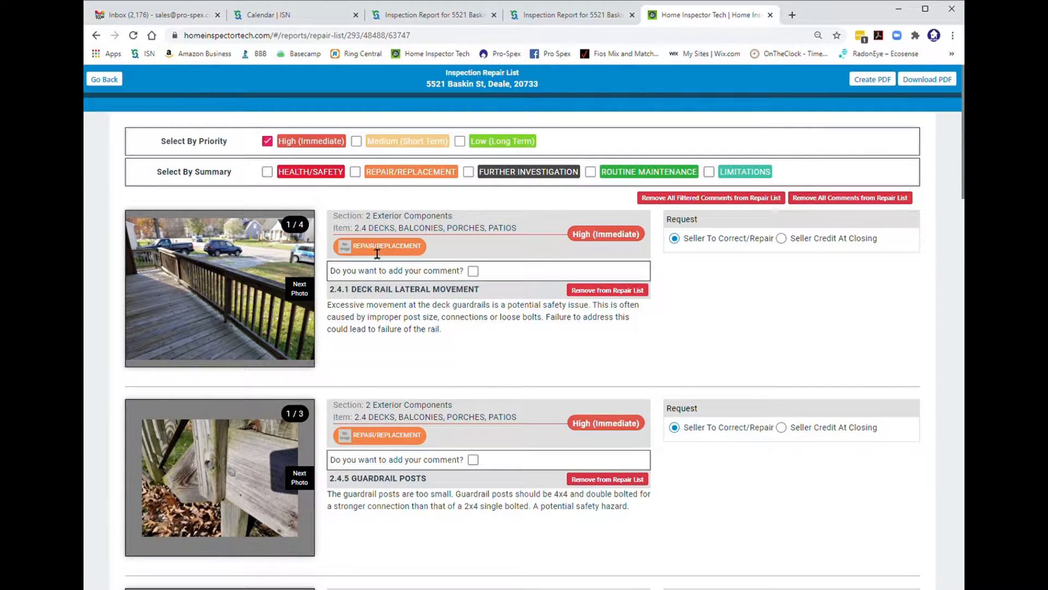
left_click(267, 172)
left_click(381, 173)
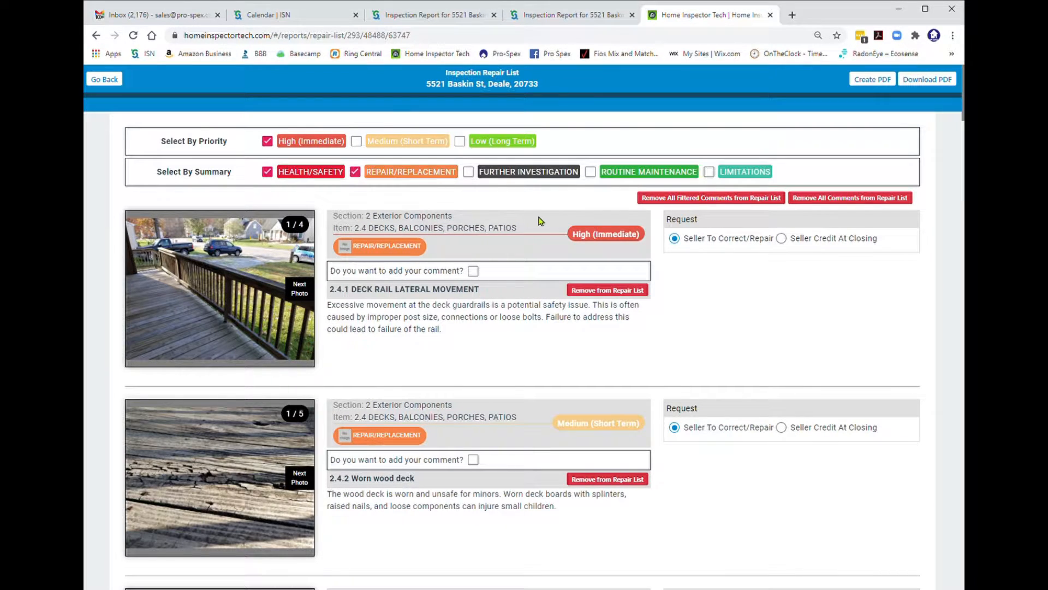
left_click(356, 142)
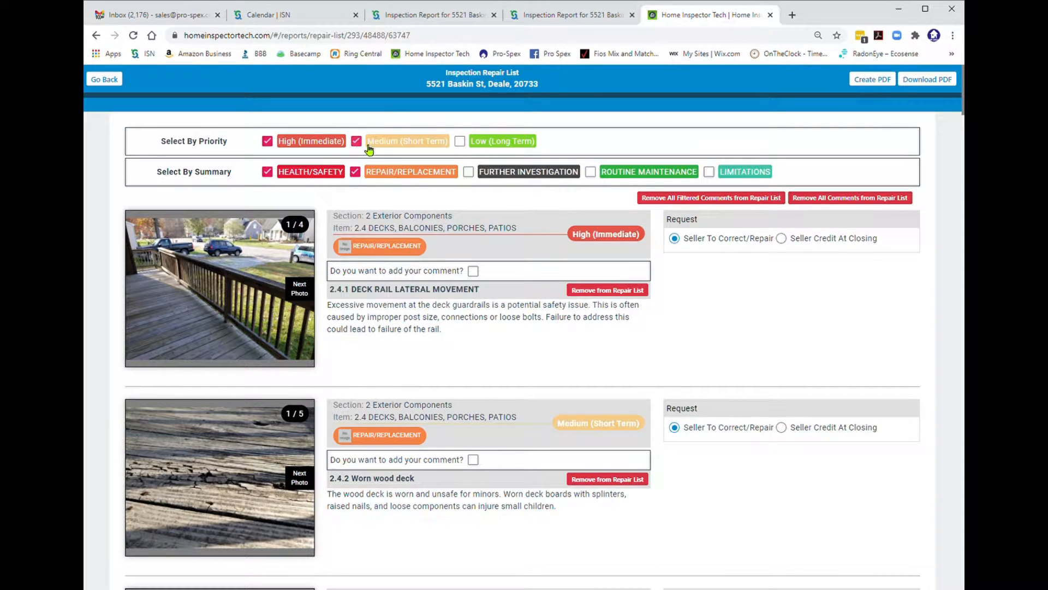
left_click(470, 173)
Step: Create a PDF of the filtered repair list, look over its first pages and close it
left_click(874, 83)
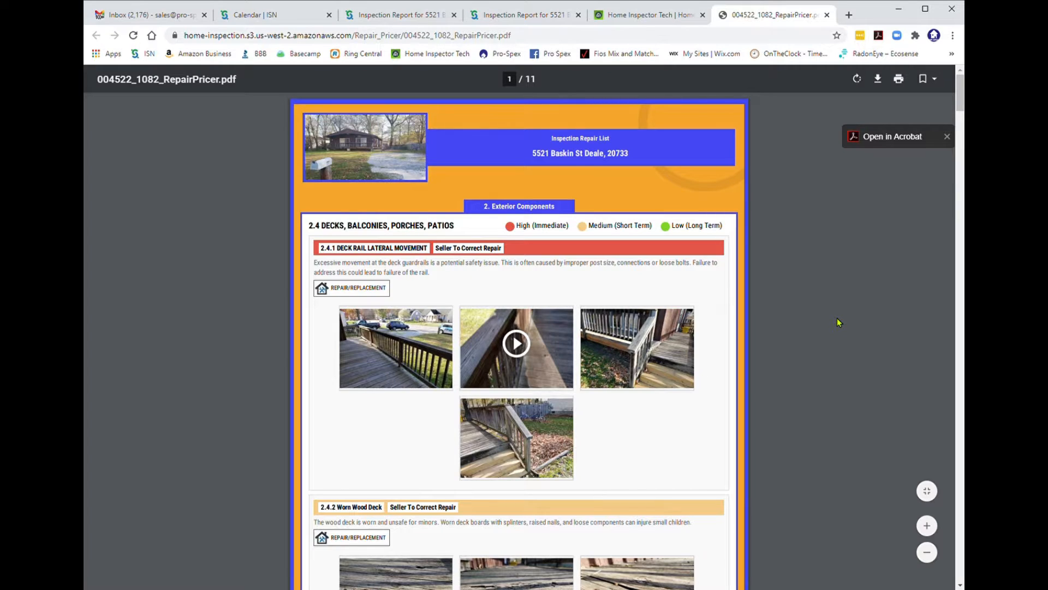
scroll(652, 330, "down", 10)
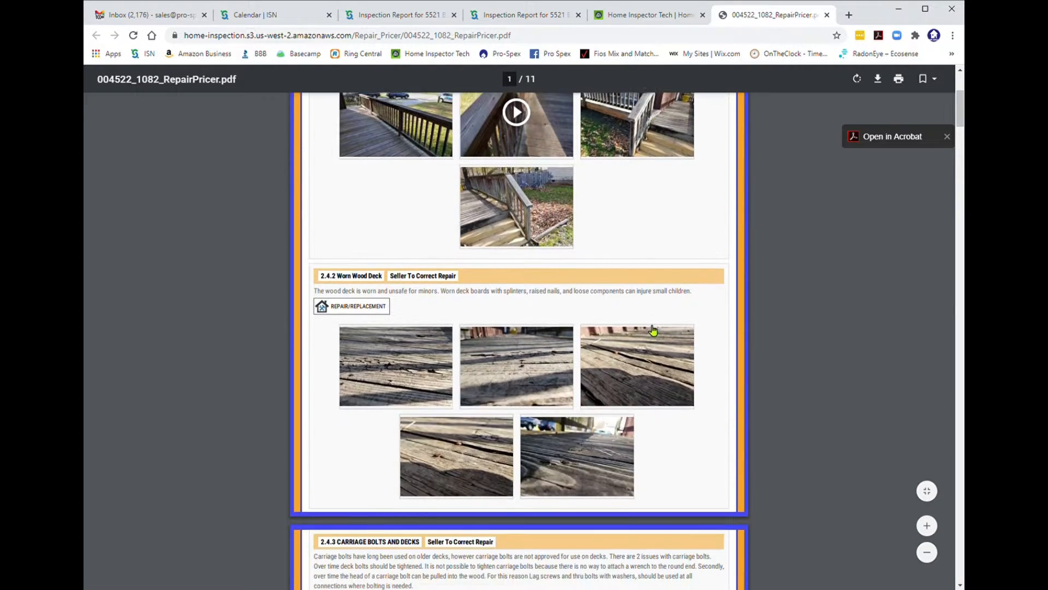
scroll(652, 329, "down", 7)
scroll(651, 328, "up", 15)
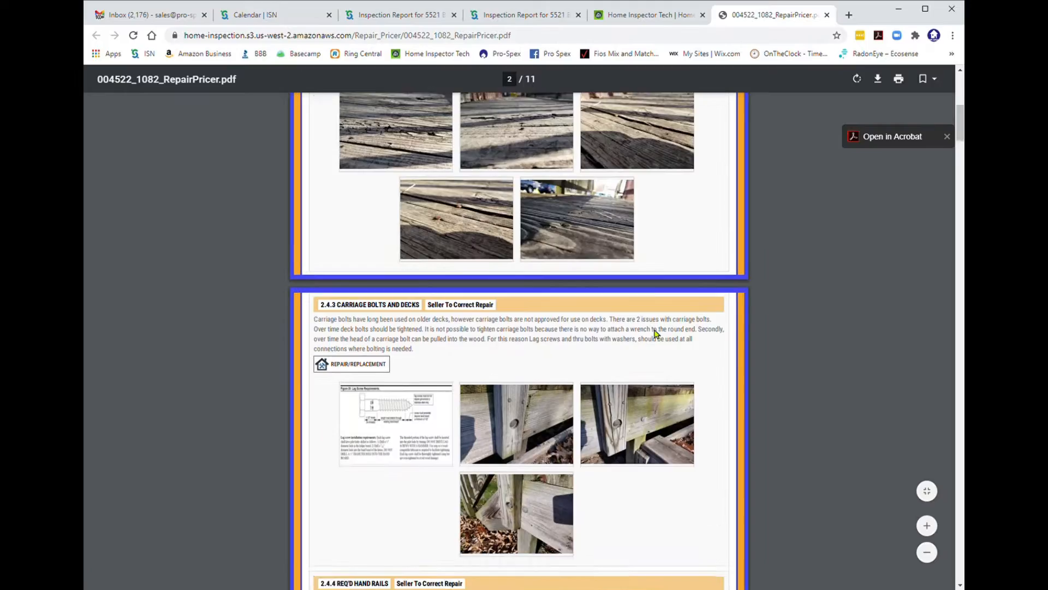
scroll(656, 335, "up", 2)
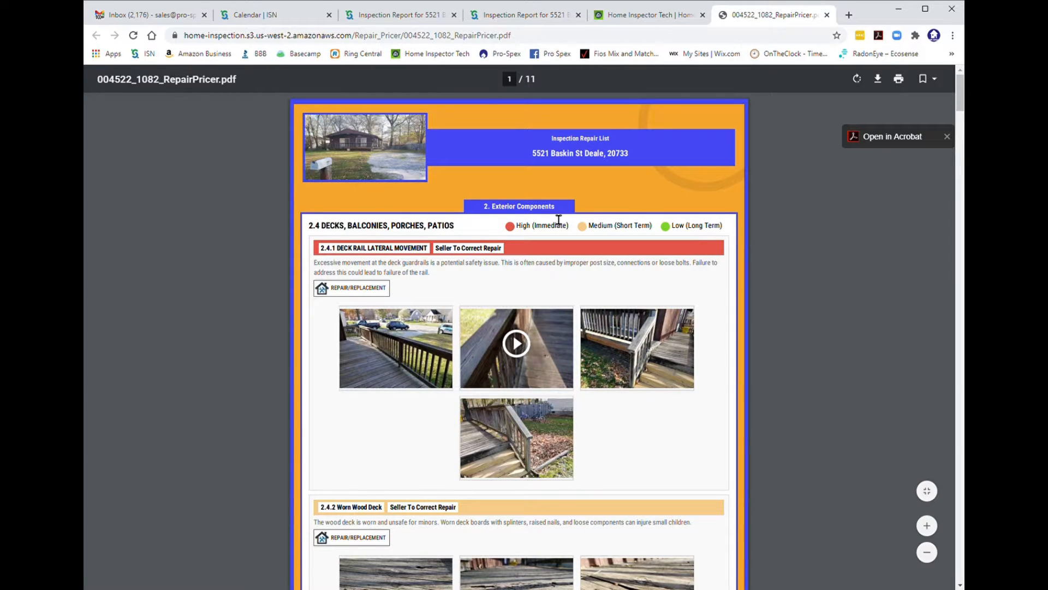
left_click(828, 15)
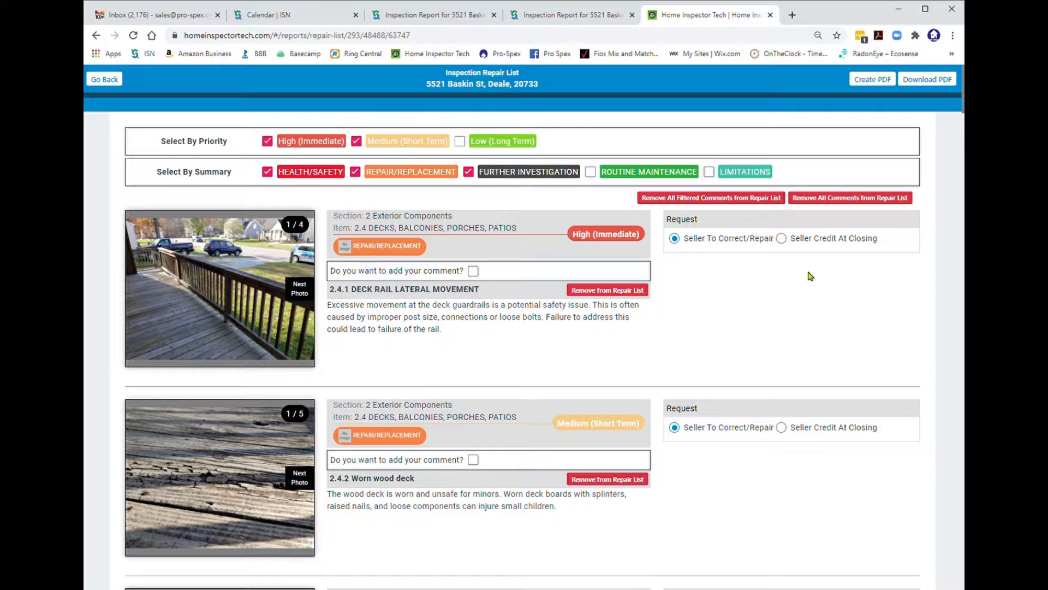
Step: Request a seller credit at closing of $500 for item 2.4.1 Deck Rail Lateral Movement
left_click(785, 239)
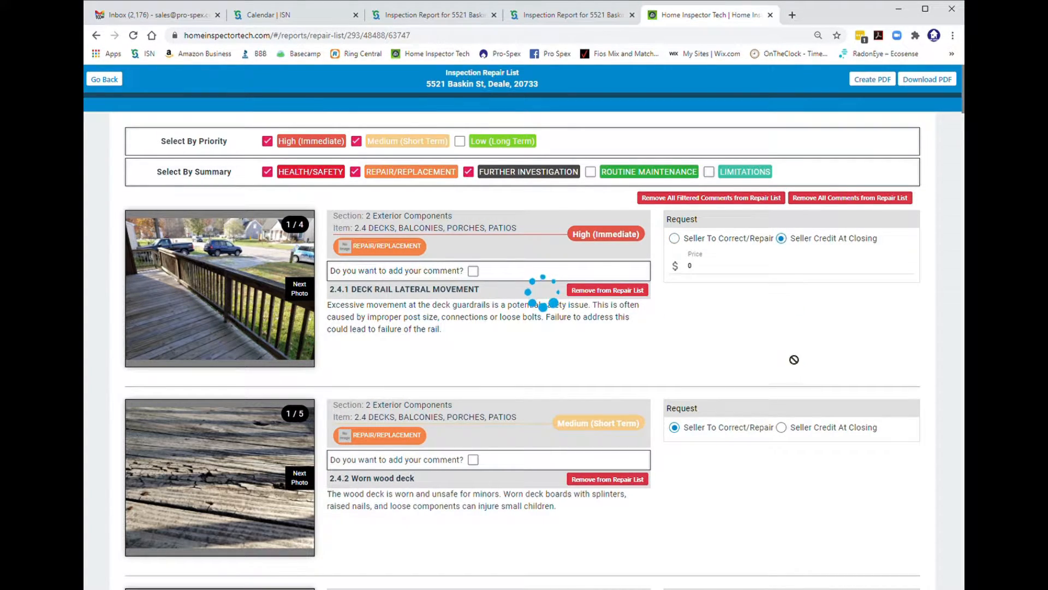
left_click(709, 268)
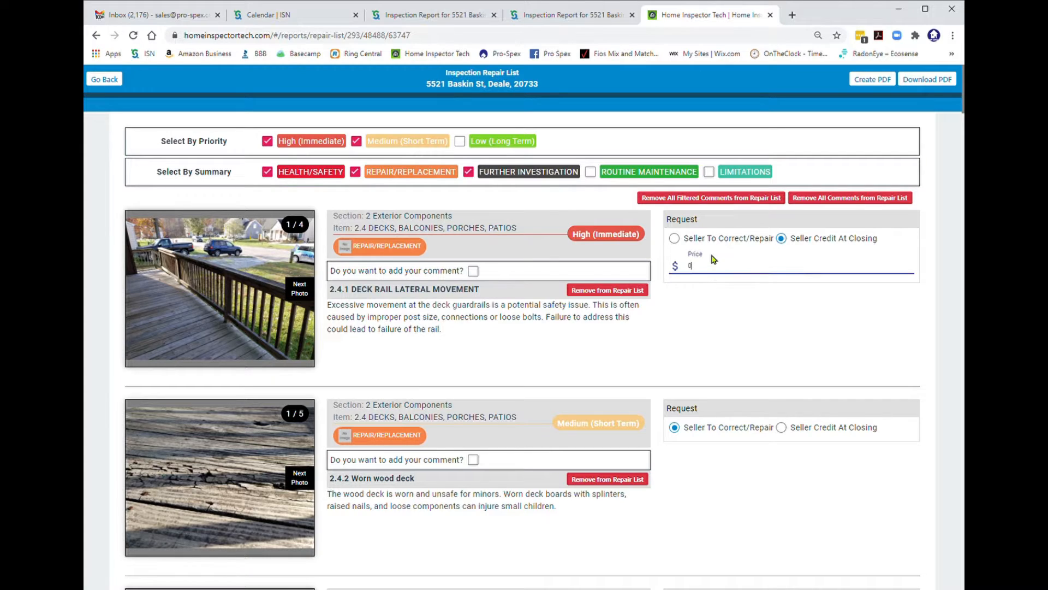
key("BackSpace")
type("500")
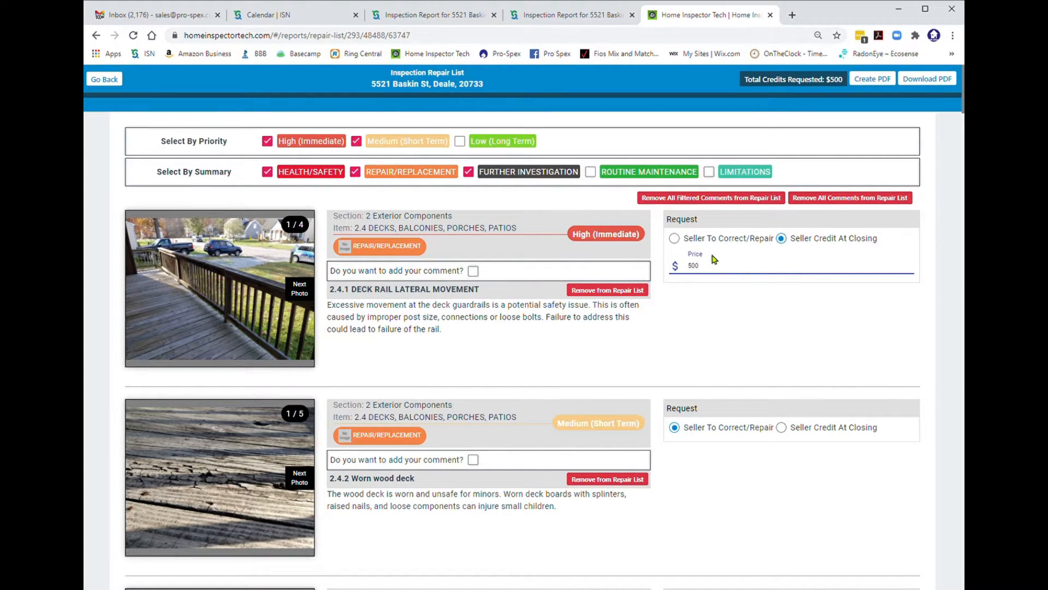
left_click(827, 348)
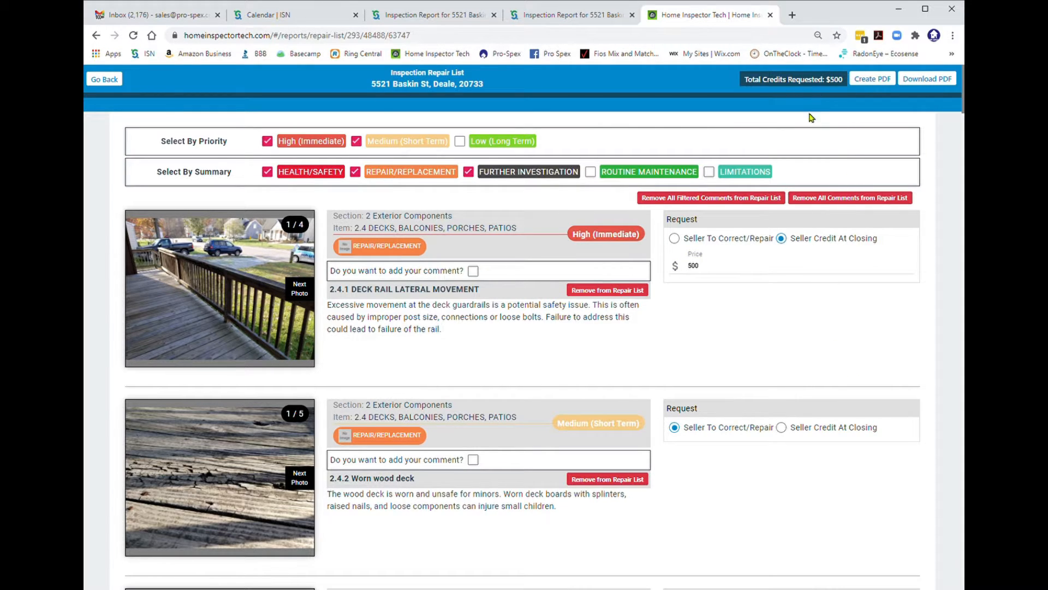
Step: Request a seller credit at closing of $250 for item 2.4.4 Req'd Hand Rails
scroll(523, 347, "down", 7)
scroll(523, 348, "down", 4)
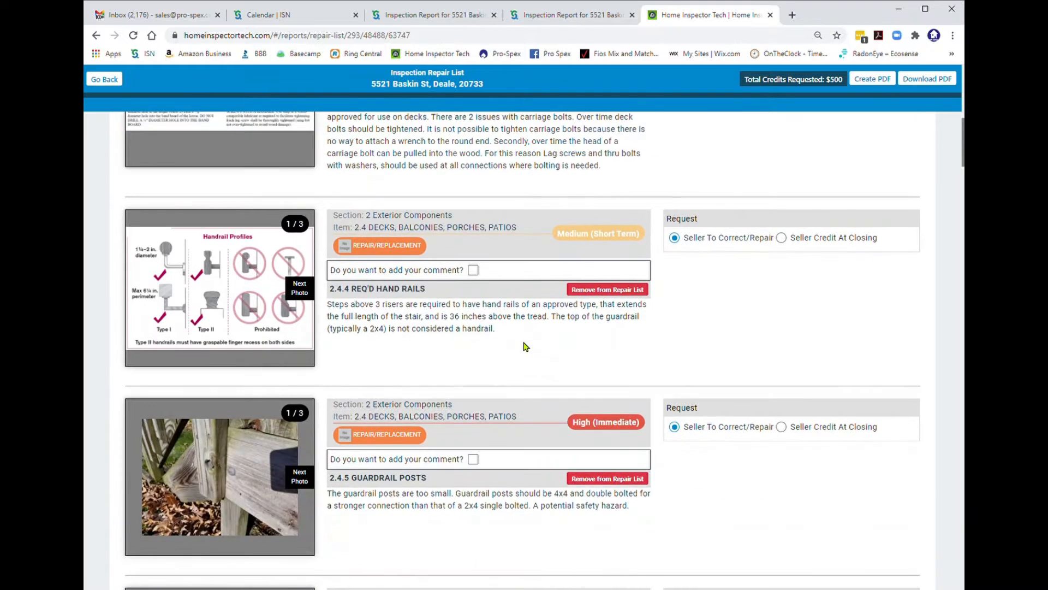
left_click(782, 239)
left_click(705, 270)
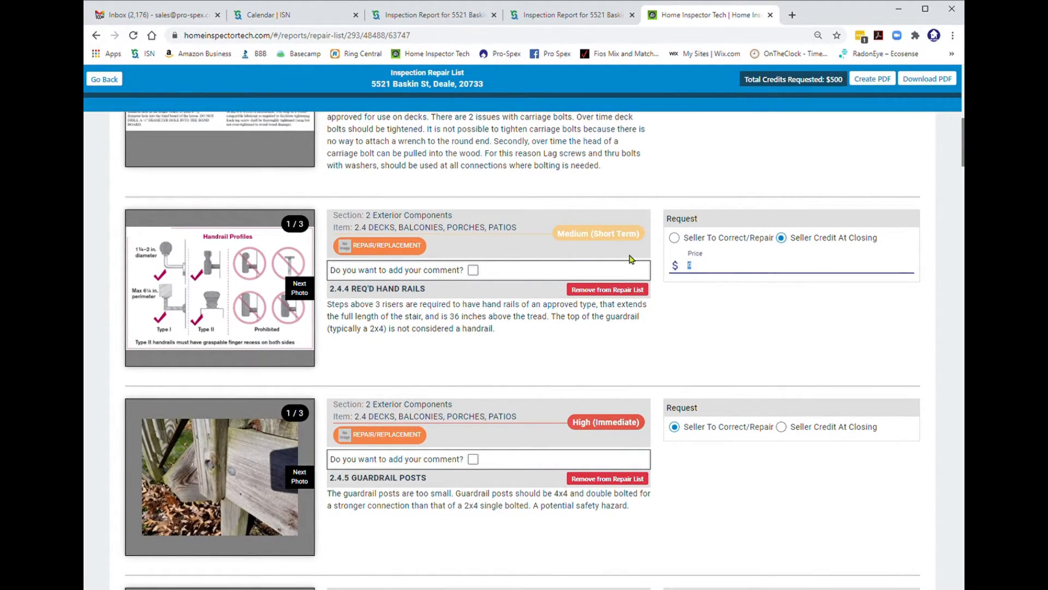
type("250")
left_click(739, 349)
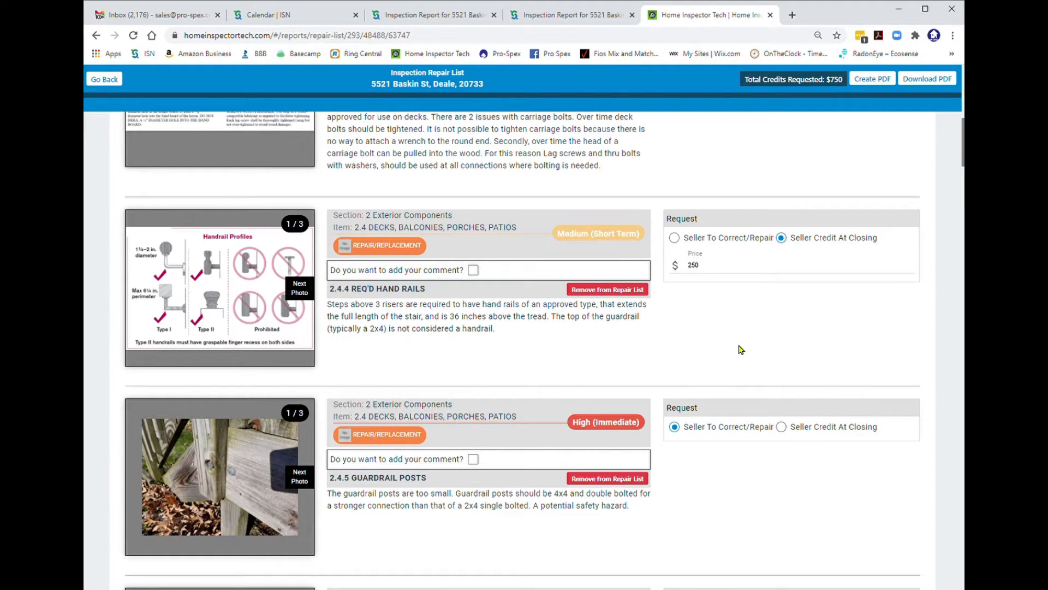
Step: Add the comment "Hello this is new." to item 2.4.4 Req'd Hand Rails without hiding the inspector's comment
scroll(740, 349, "up", 10)
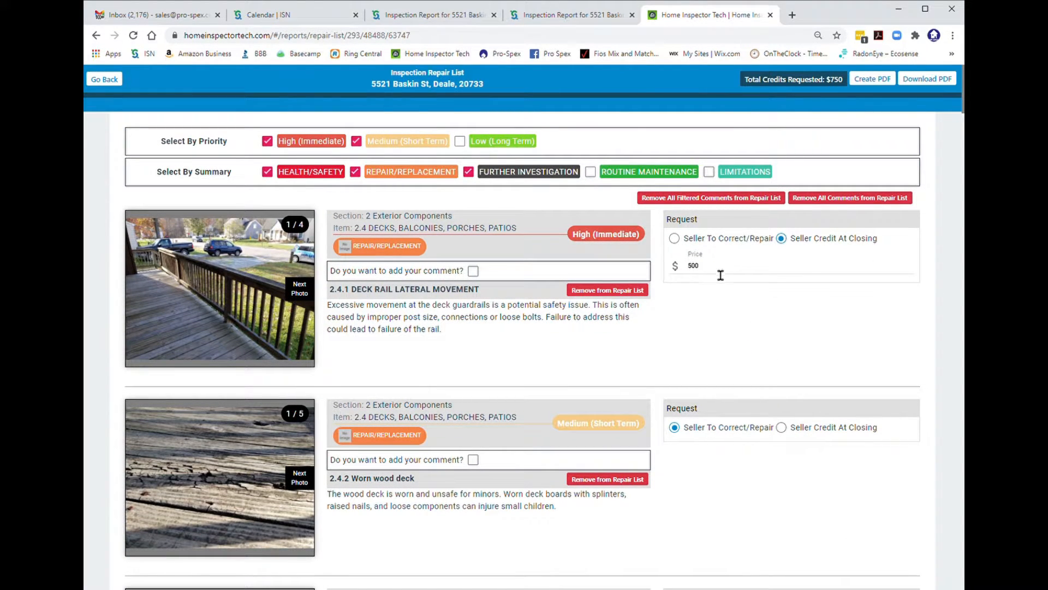
scroll(710, 284, "down", 6)
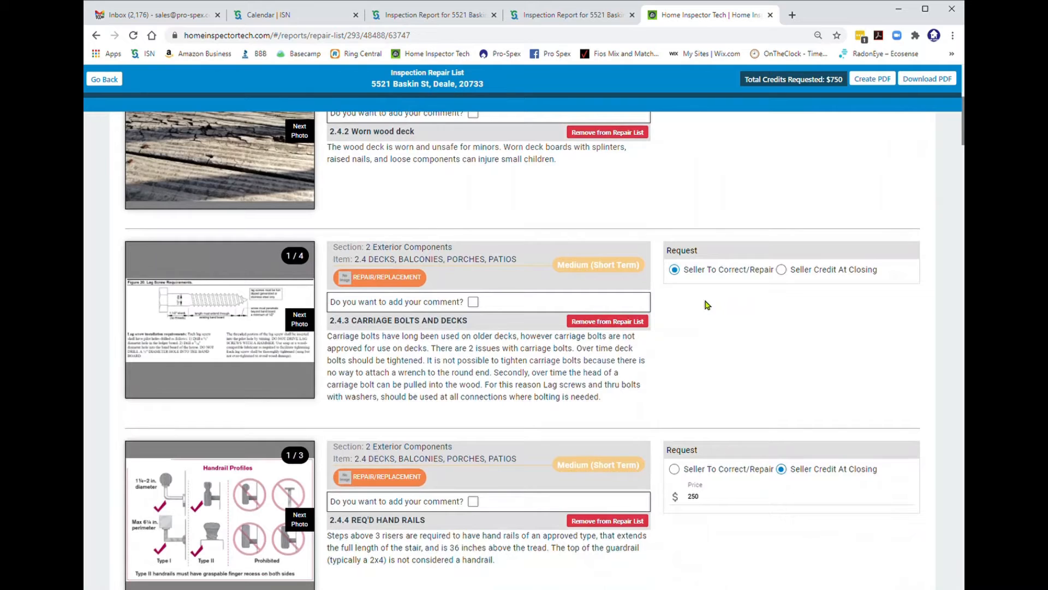
scroll(707, 304, "down", 3)
scroll(659, 373, "down", 3)
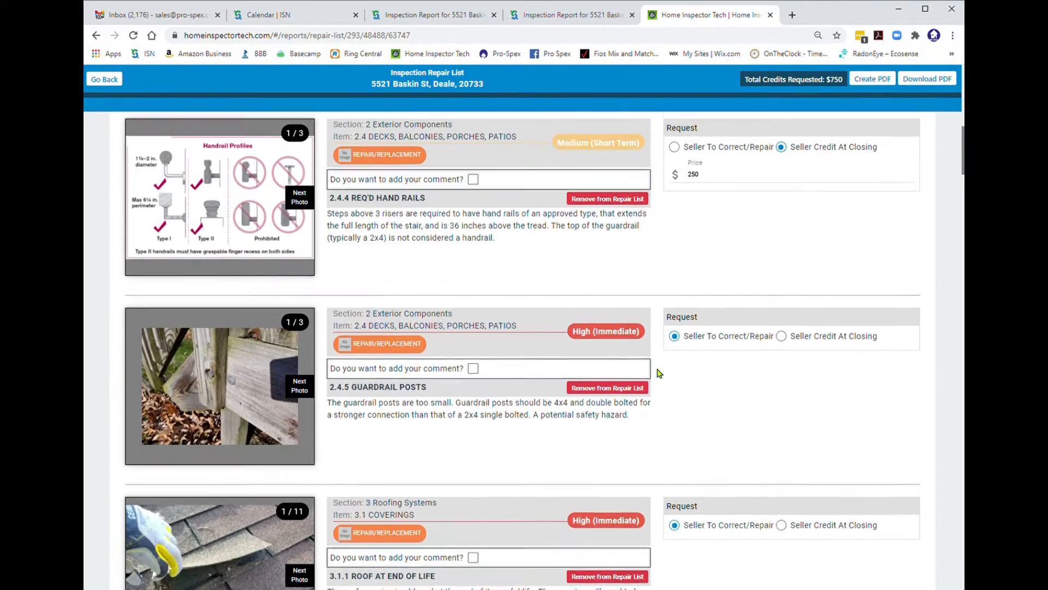
scroll(659, 372, "up", 1)
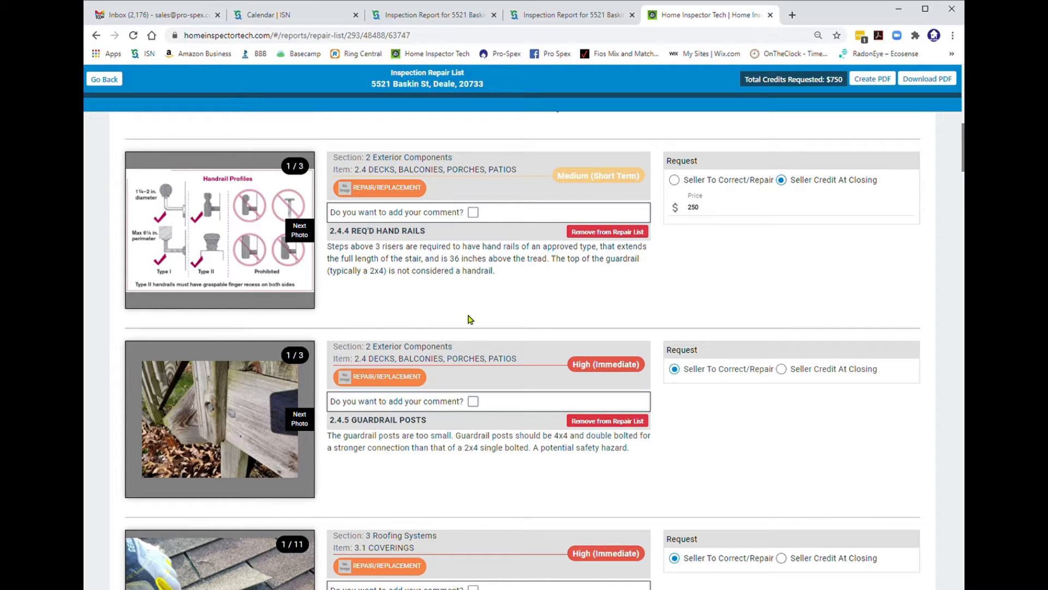
left_click(473, 213)
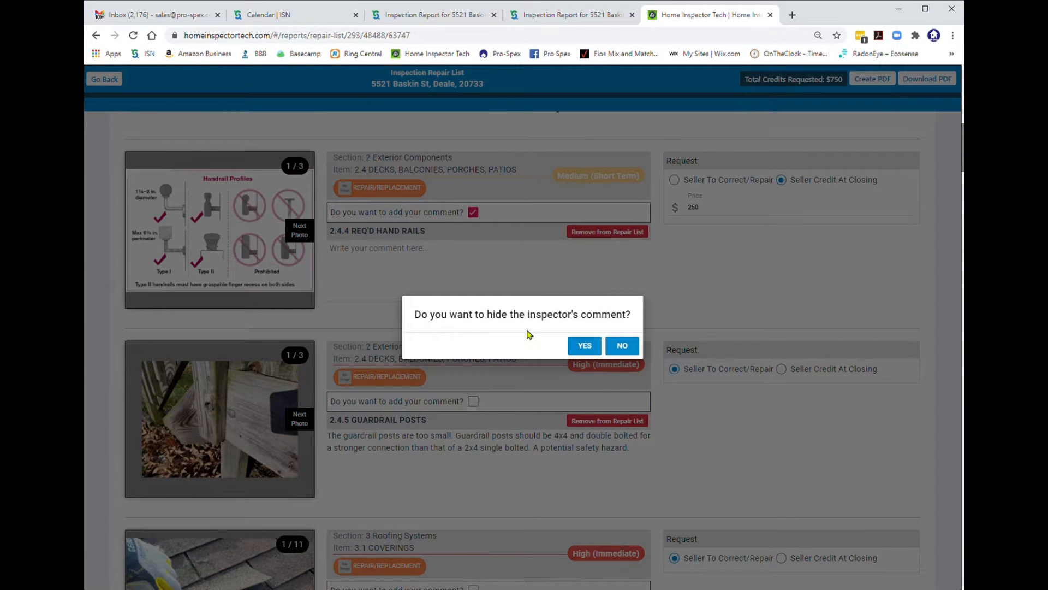
left_click(628, 349)
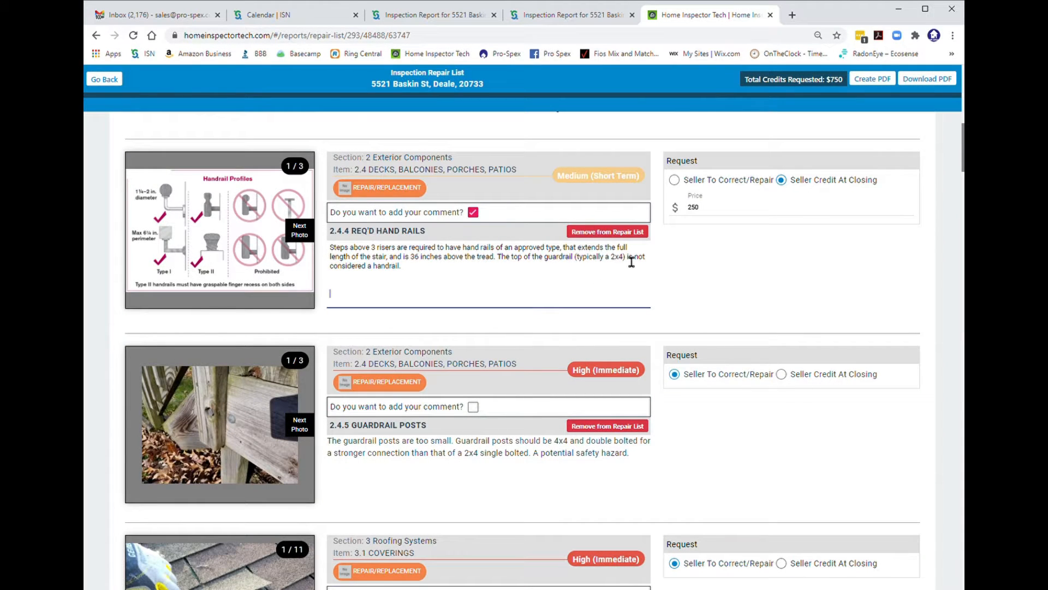
type("Hello this is new.")
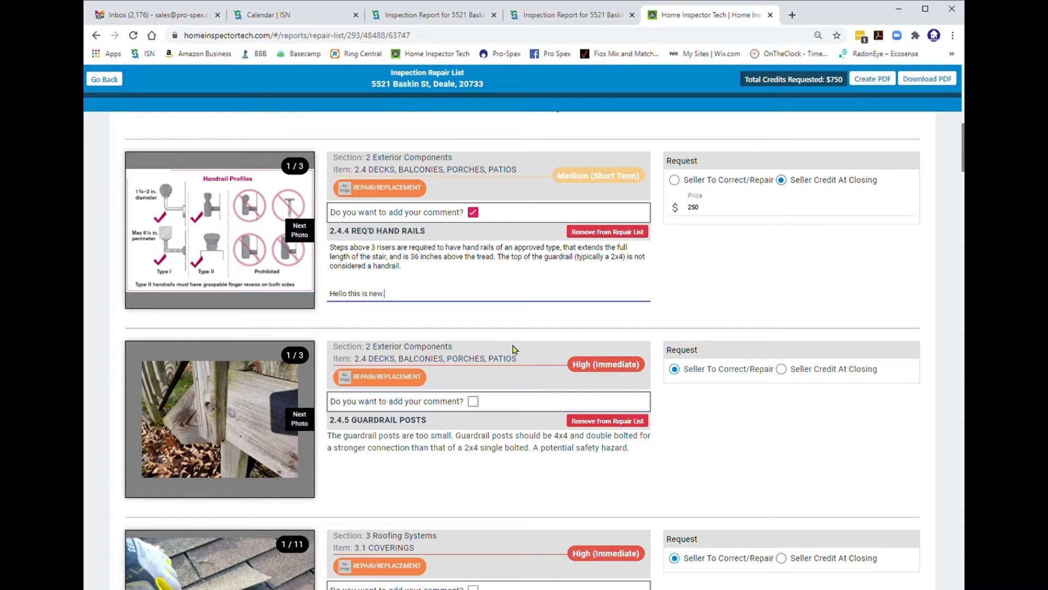
Step: Download the repair list as a PDF and check over the listed items
scroll(818, 427, "up", 15)
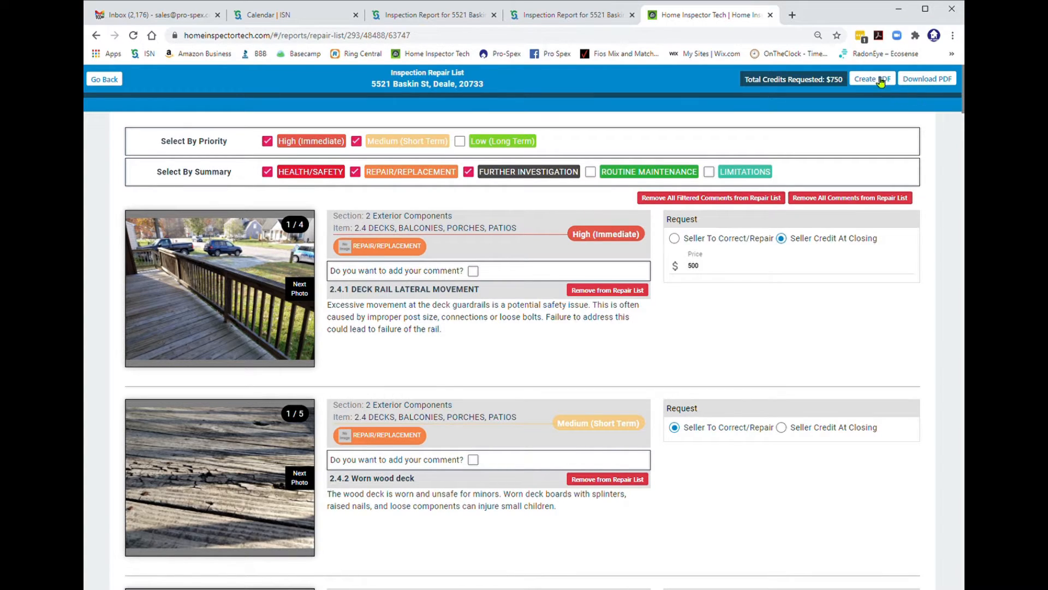
left_click(936, 84)
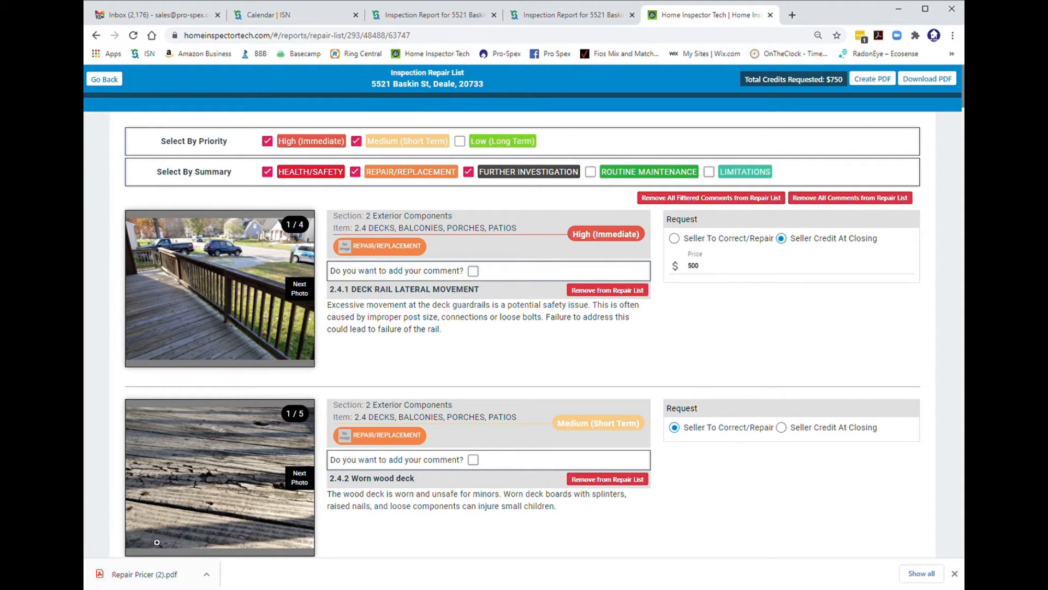
left_click(204, 576)
scroll(699, 373, "down", 5)
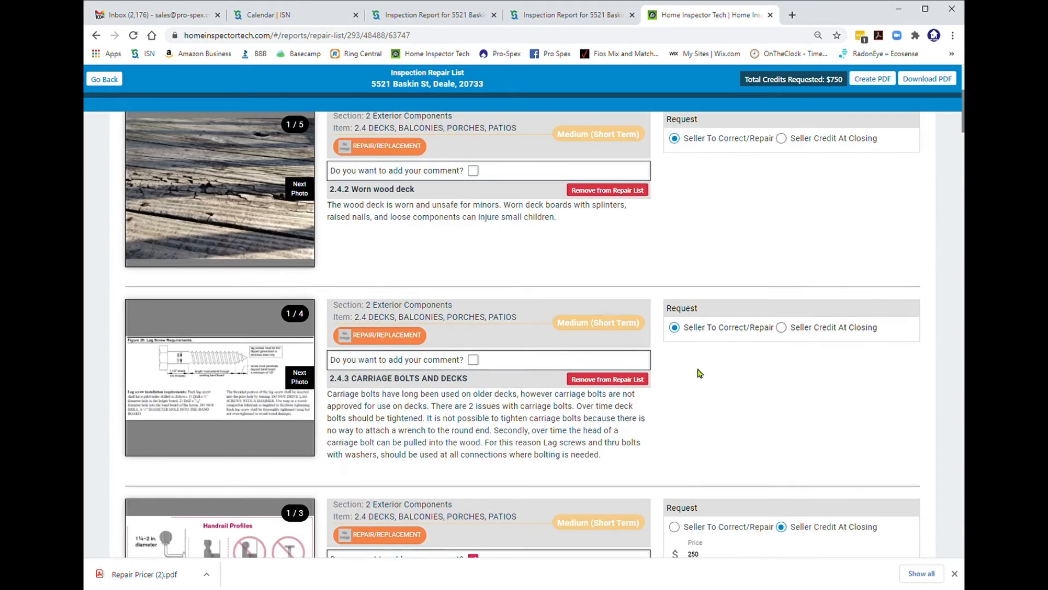
scroll(699, 373, "up", 5)
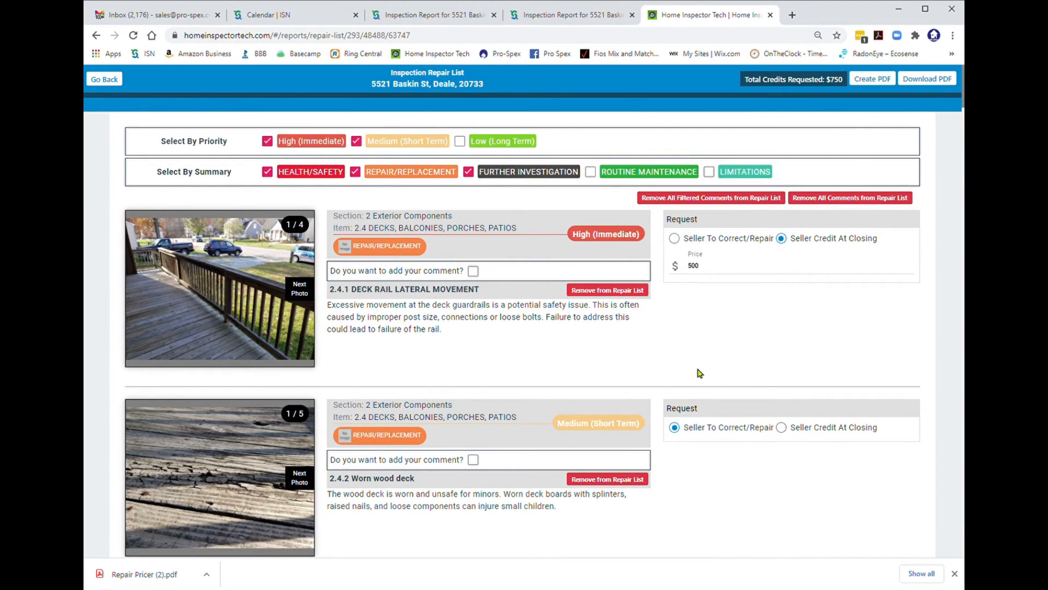